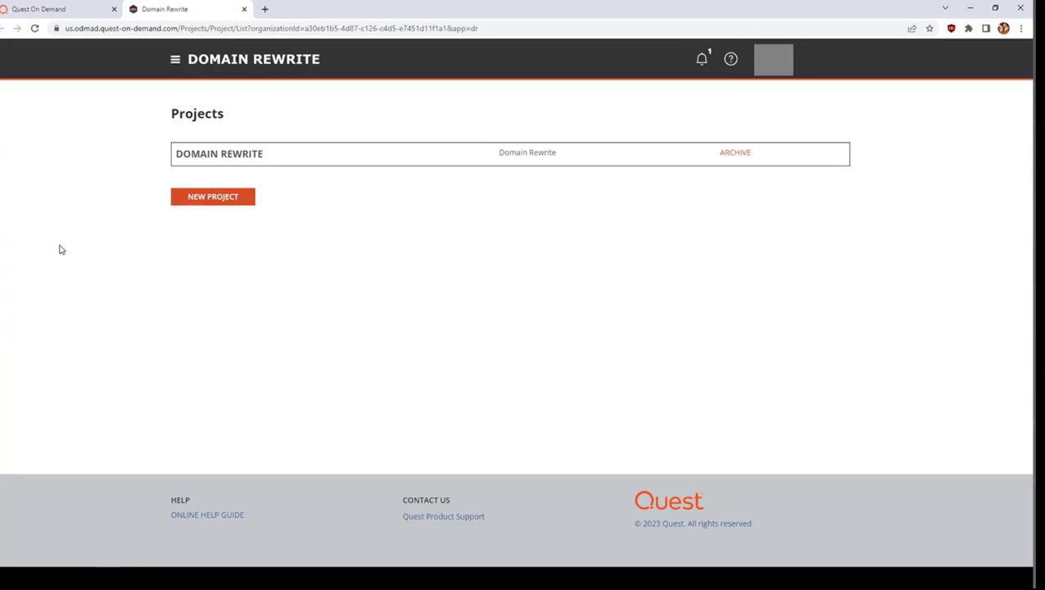
- Open the DOMAIN REWRITE project from the Projects list to see its user, domain and environment counts
{"action": "left_click", "coordinate": [211, 158]}
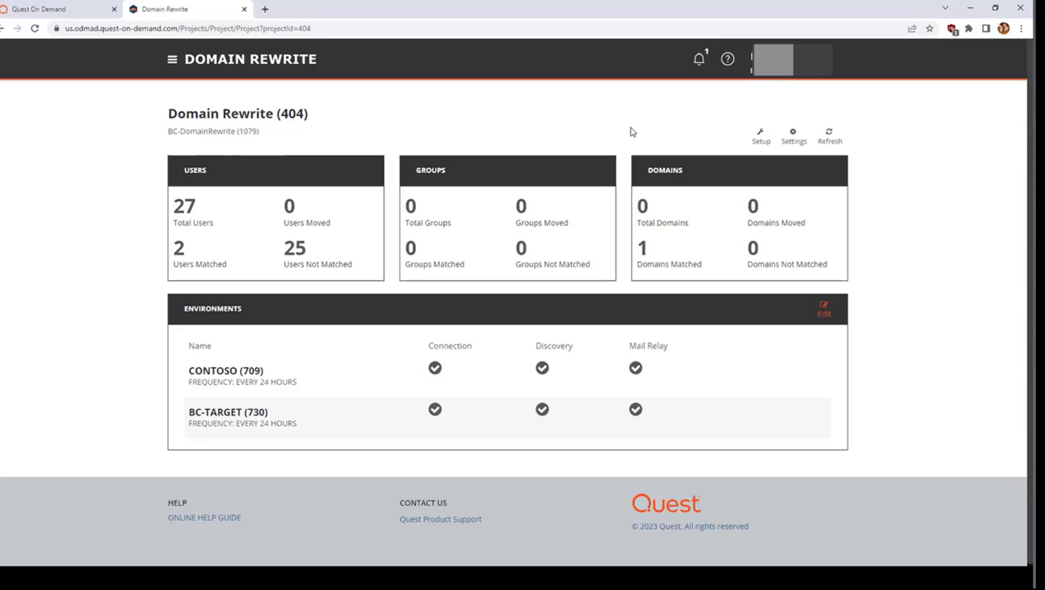
- Open the project setup, review the domain pairs, and advance through object discovery
{"action": "left_click", "coordinate": [763, 143]}
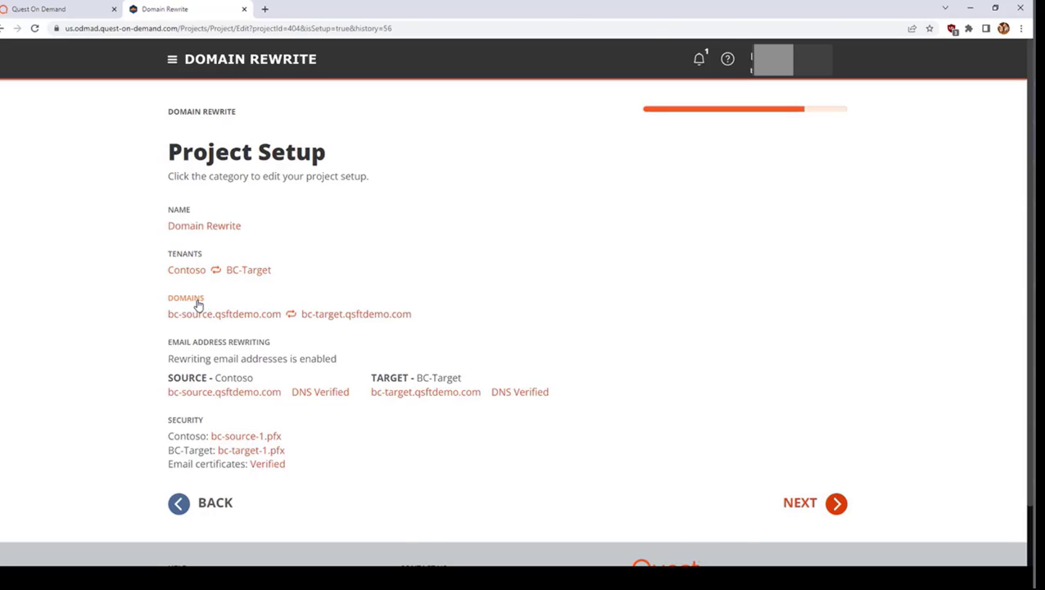
{"action": "left_click", "coordinate": [197, 305]}
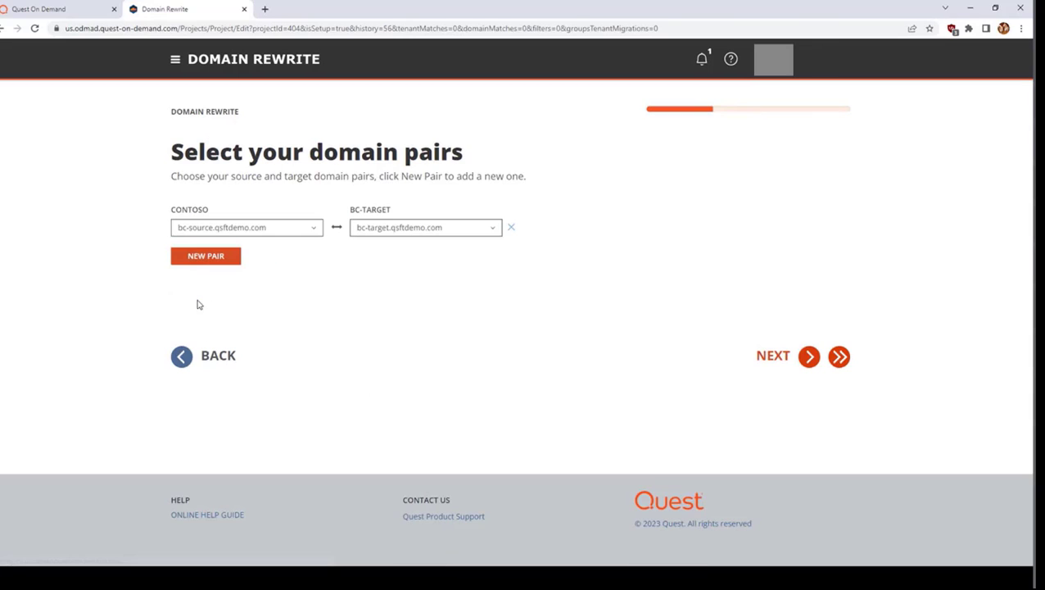
{"action": "left_click", "coordinate": [770, 360]}
{"action": "left_click", "coordinate": [770, 360]}
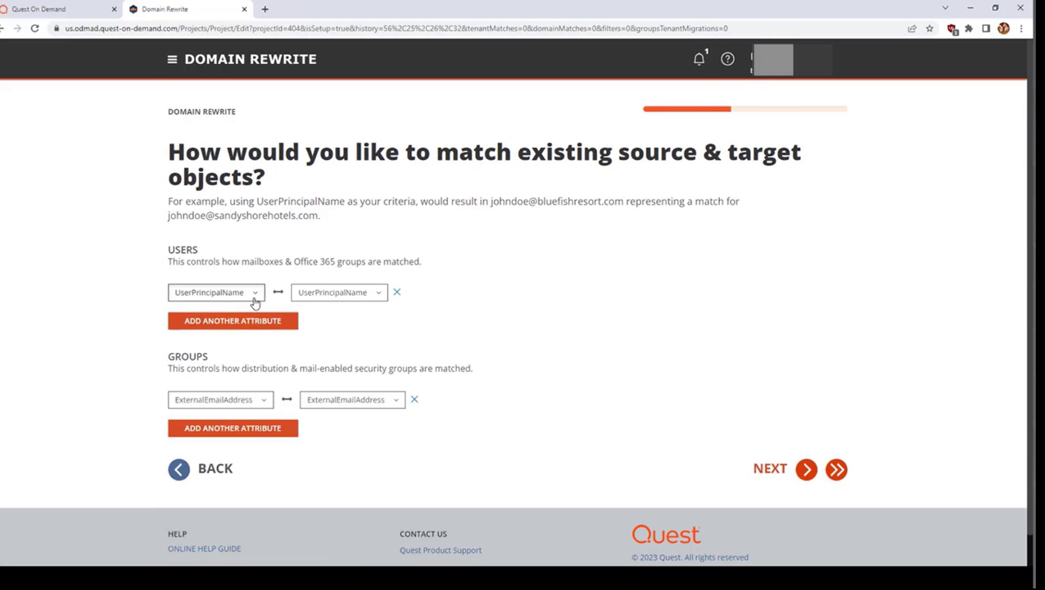
- Keep UserPrincipalName as the user matching attribute and skip to the setup summary
{"action": "left_click", "coordinate": [255, 298]}
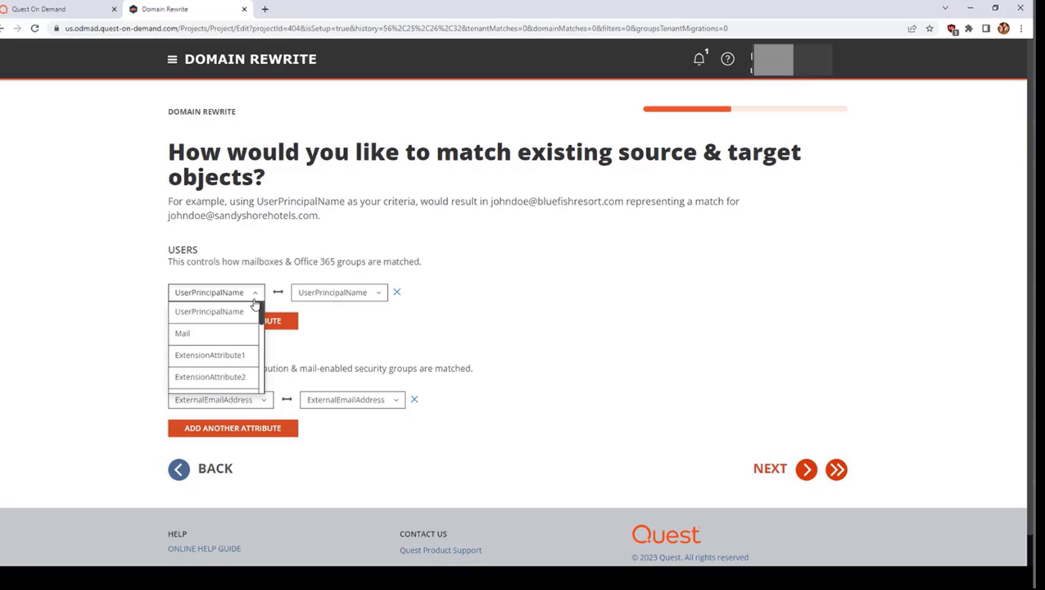
{"action": "left_click", "coordinate": [255, 301]}
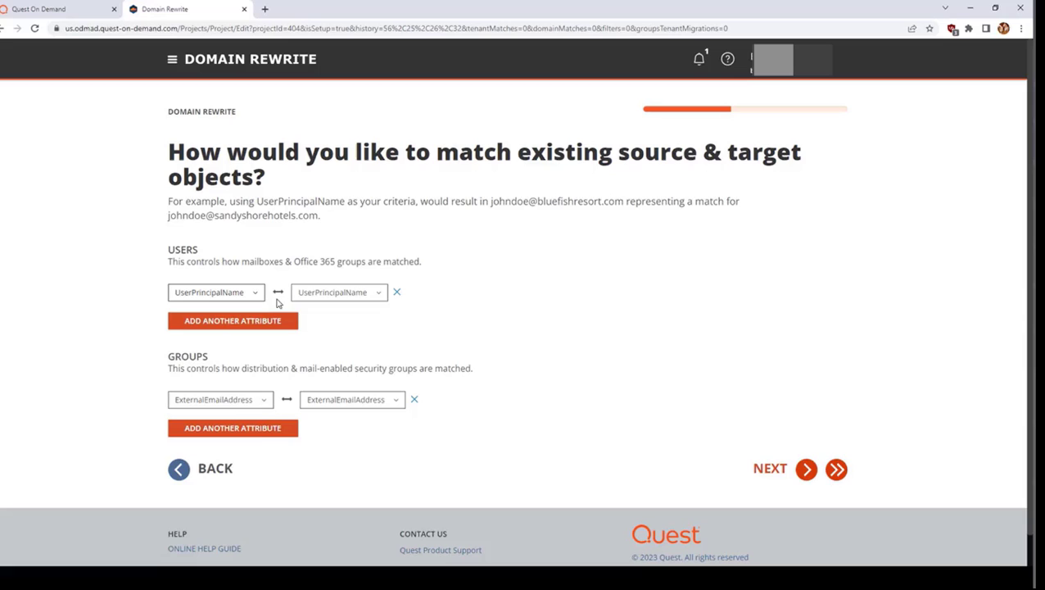
{"action": "left_click", "coordinate": [836, 470]}
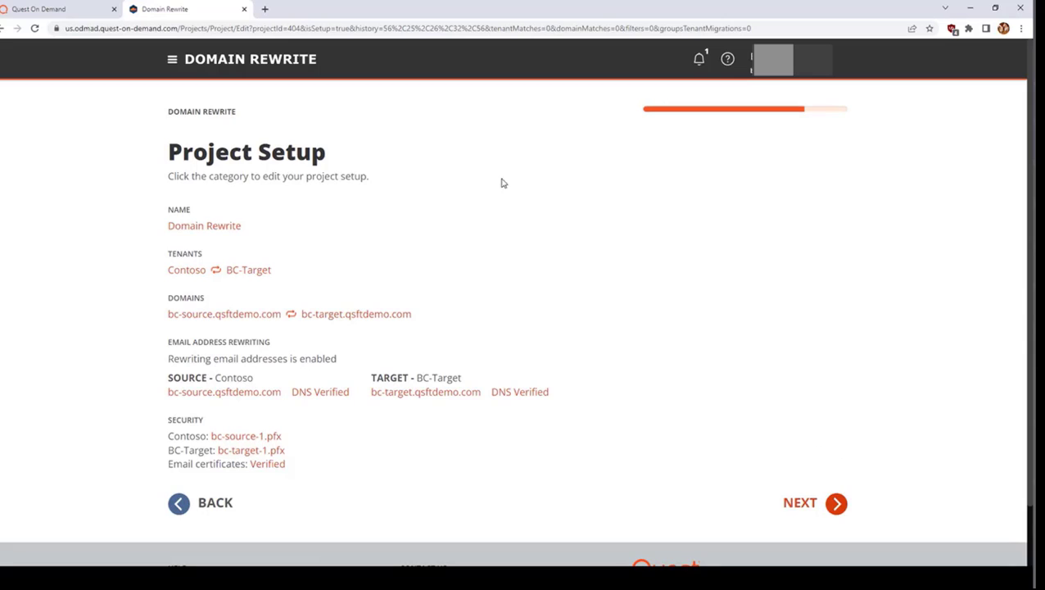
- Return to the BC-DomainRewrite project dashboard through the navigation menu
{"action": "left_click", "coordinate": [172, 59]}
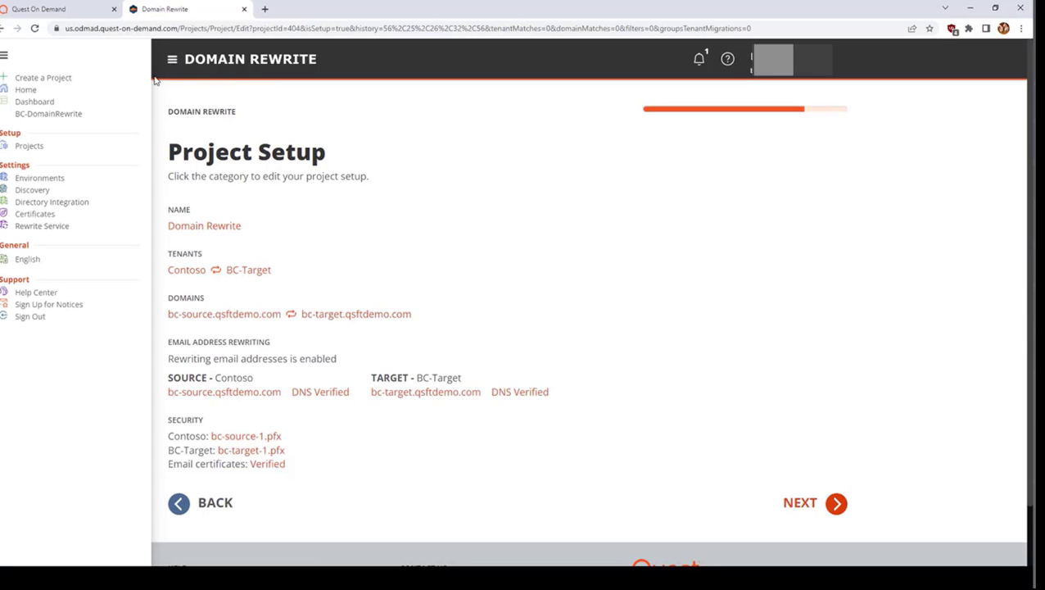
{"action": "left_click", "coordinate": [39, 109]}
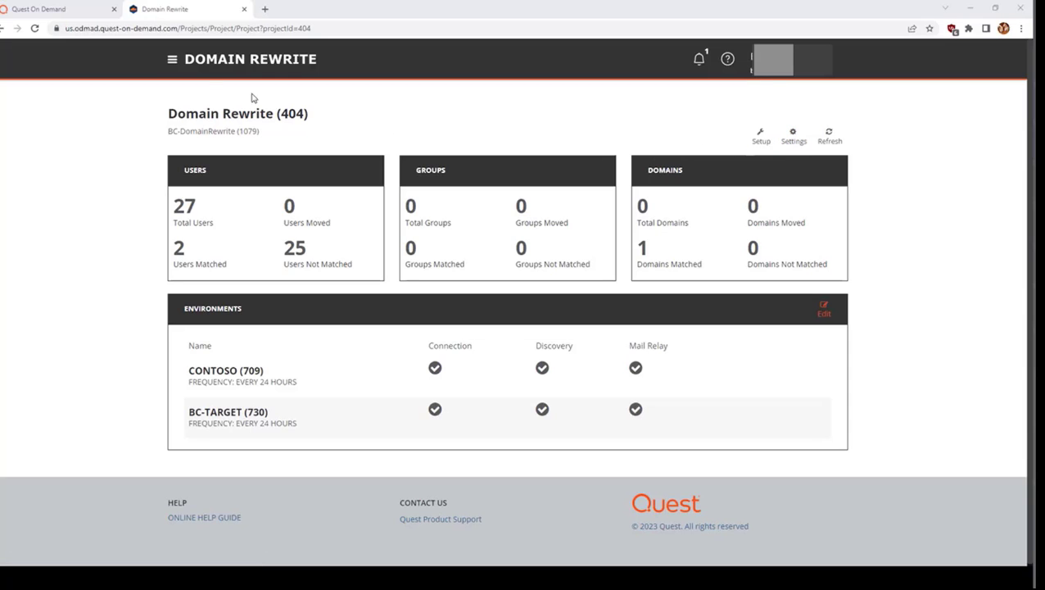
{"action": "left_click", "coordinate": [172, 64]}
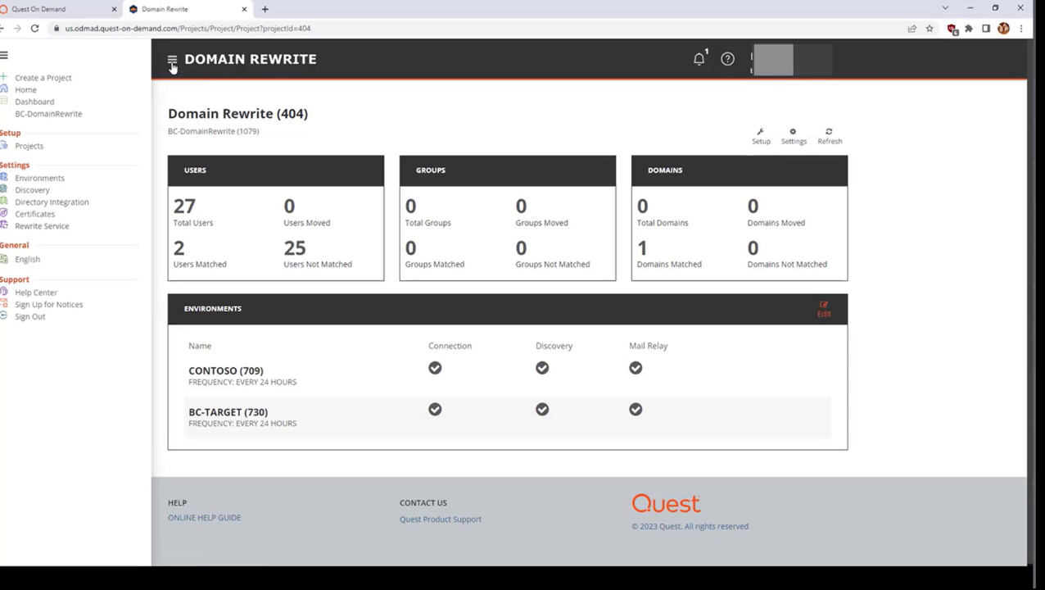
- Show the Environments page with CONTOSO and BC-TARGET, abandoning a CONTOSO reconnect sign-in
{"action": "left_click", "coordinate": [47, 181]}
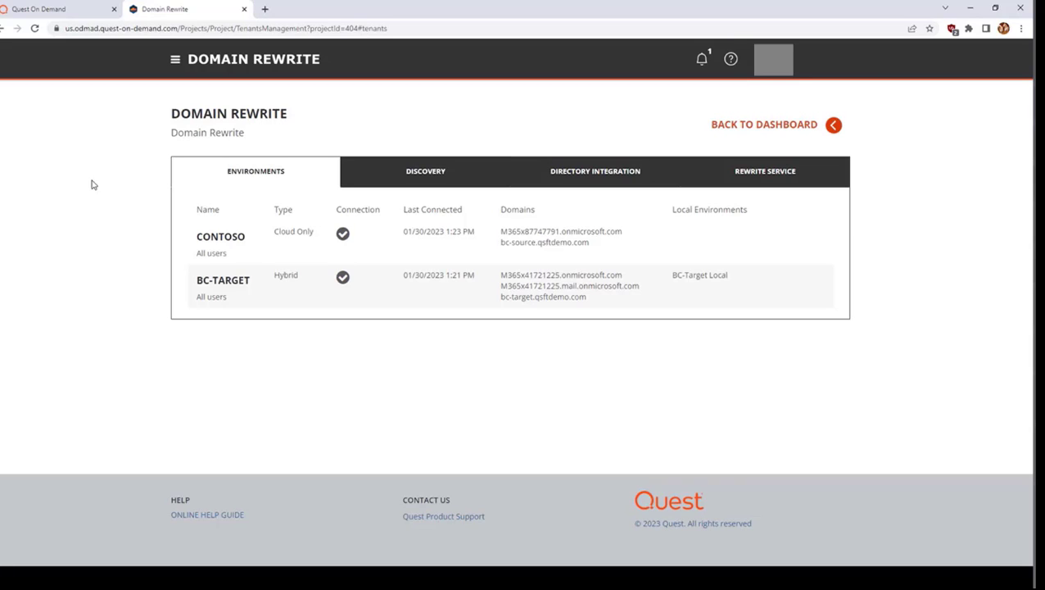
{"action": "mouse_move", "coordinate": [681, 248]}
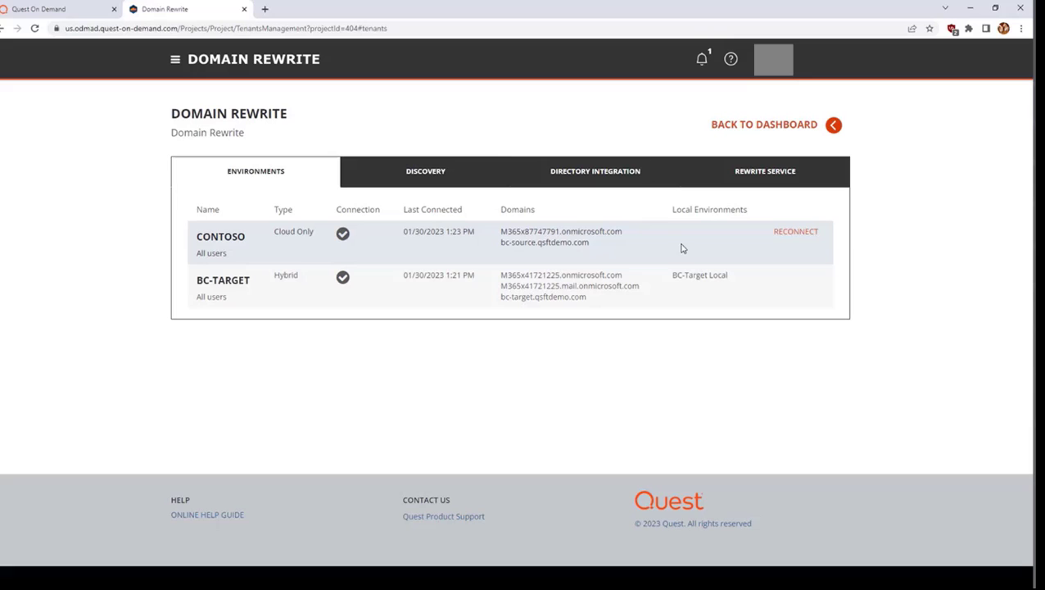
{"action": "left_click", "coordinate": [790, 238]}
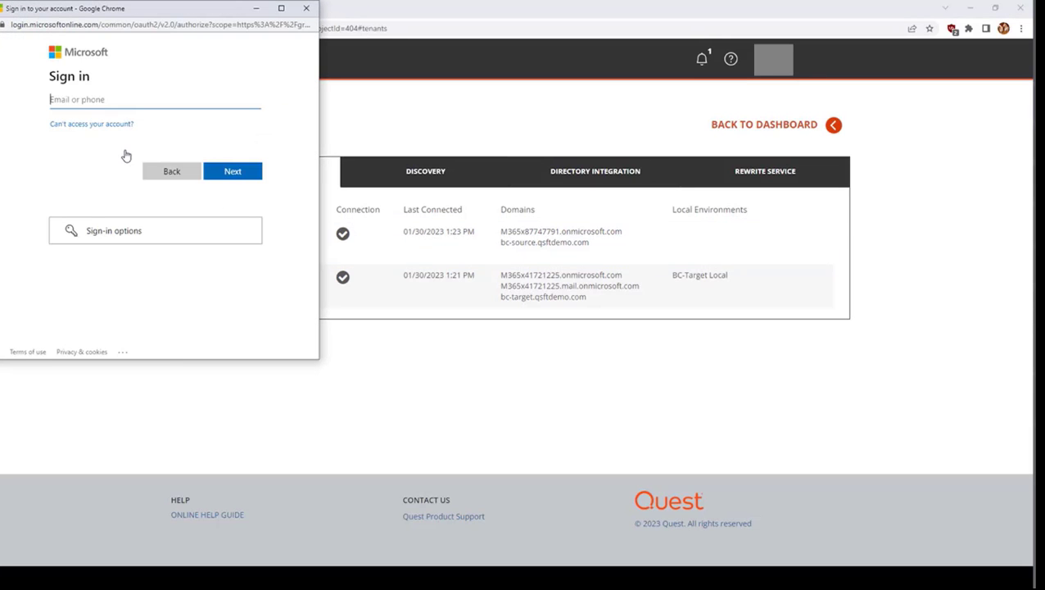
{"action": "left_click", "coordinate": [307, 8]}
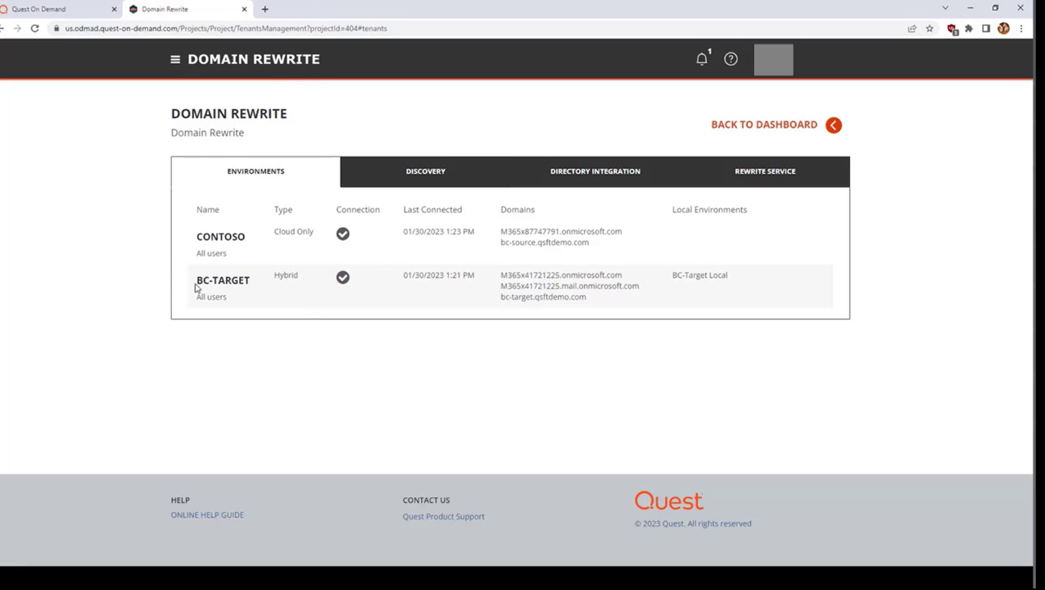
{"action": "mouse_move", "coordinate": [420, 288]}
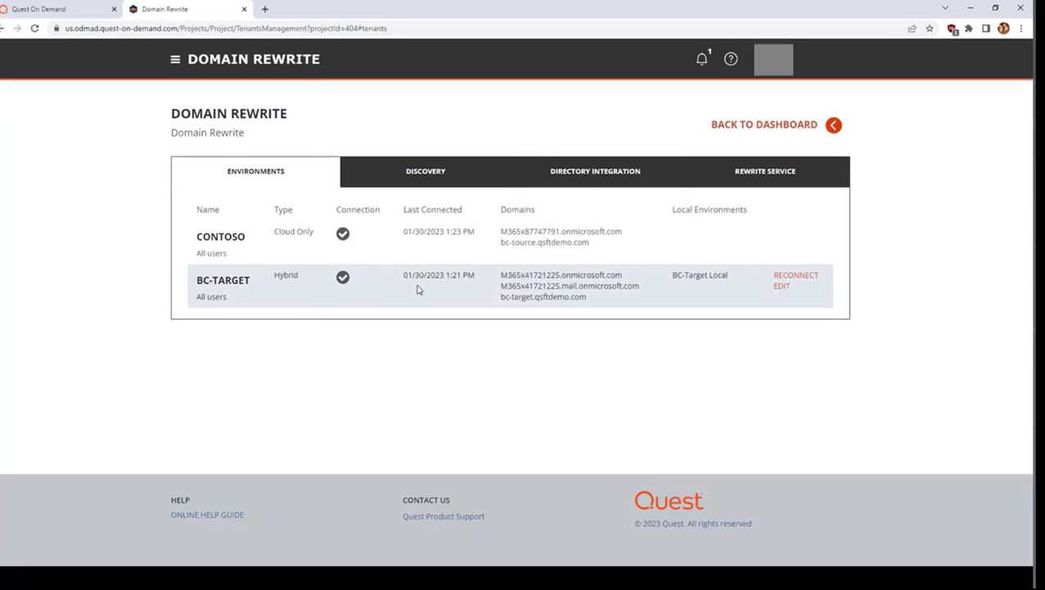
{"action": "left_click", "coordinate": [783, 289]}
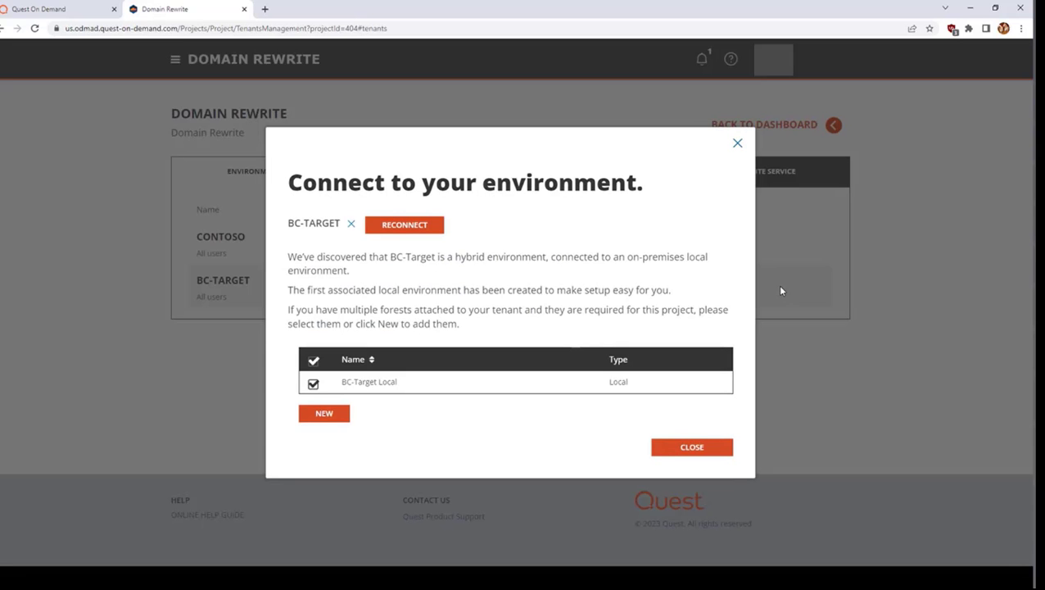
{"action": "left_click", "coordinate": [688, 449]}
- Run a delta discovery for CONTOSO, then show the Directory Integration workflows
{"action": "left_click", "coordinate": [419, 176]}
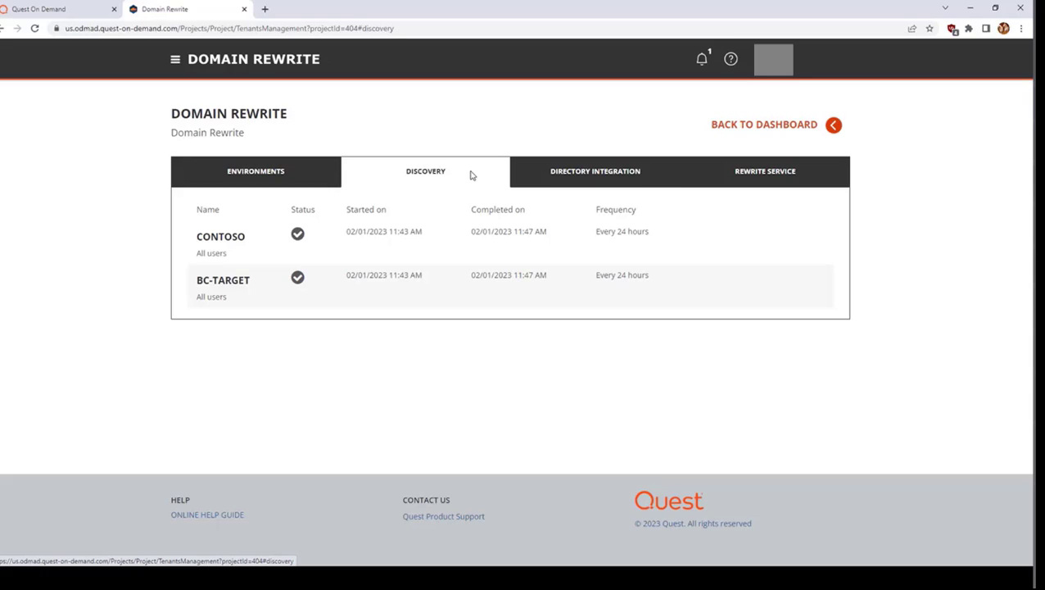
{"action": "mouse_move", "coordinate": [473, 231]}
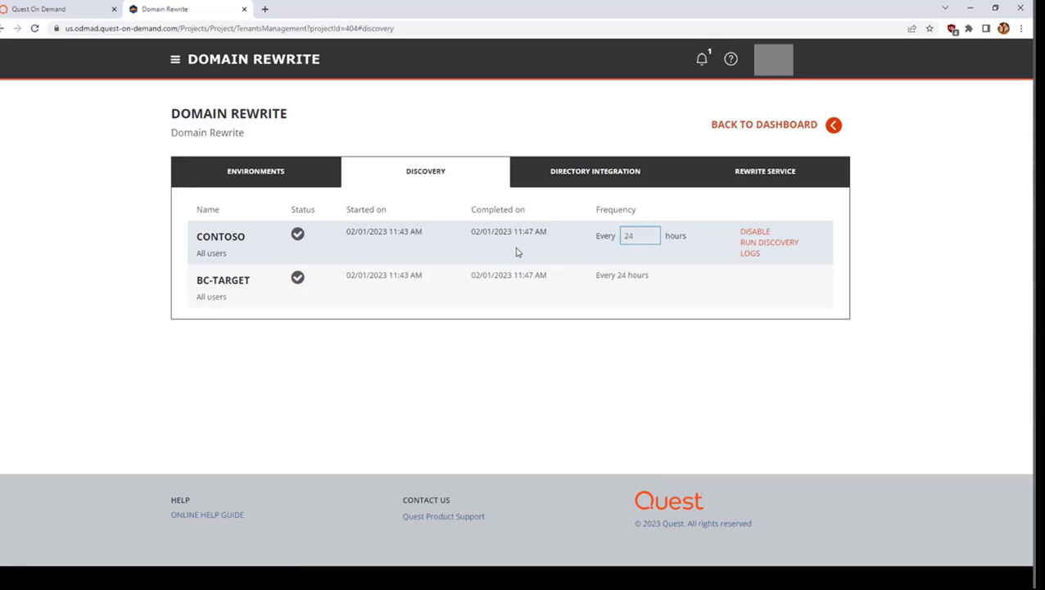
{"action": "left_click", "coordinate": [759, 244]}
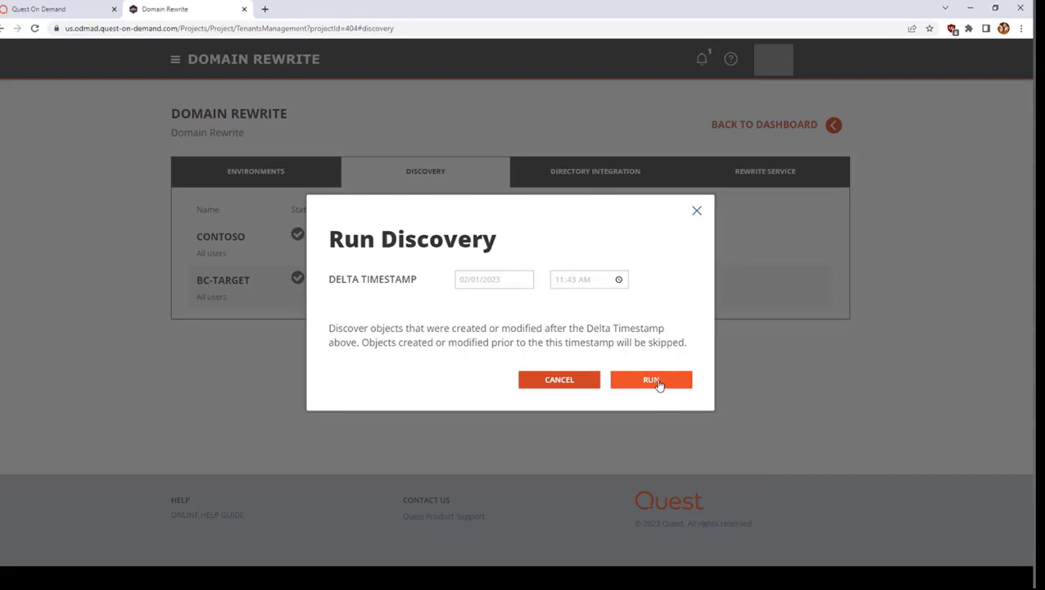
{"action": "left_click", "coordinate": [660, 382]}
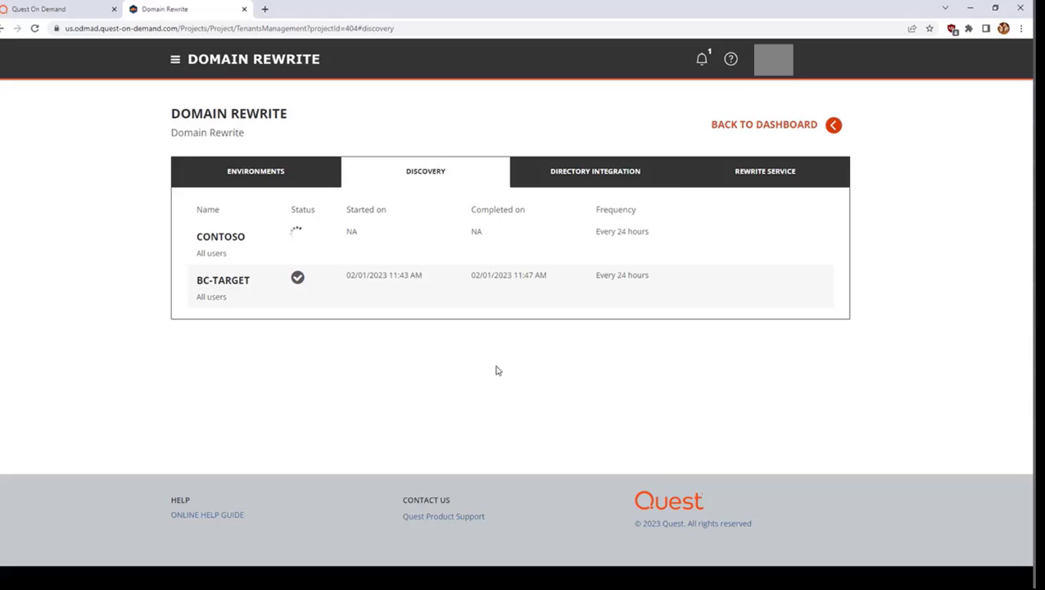
{"action": "mouse_move", "coordinate": [319, 299]}
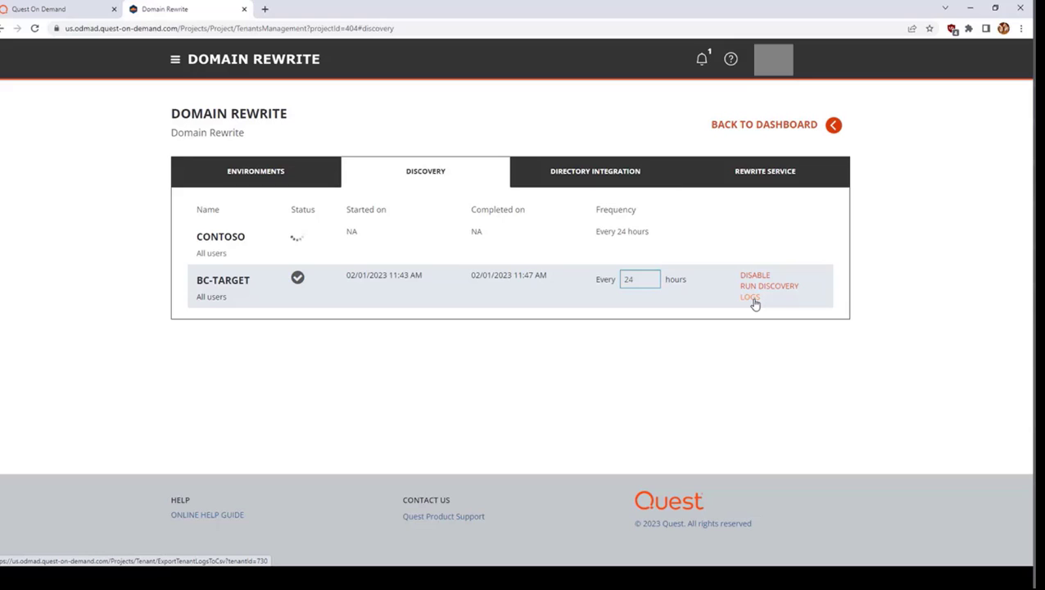
{"action": "left_click", "coordinate": [655, 179]}
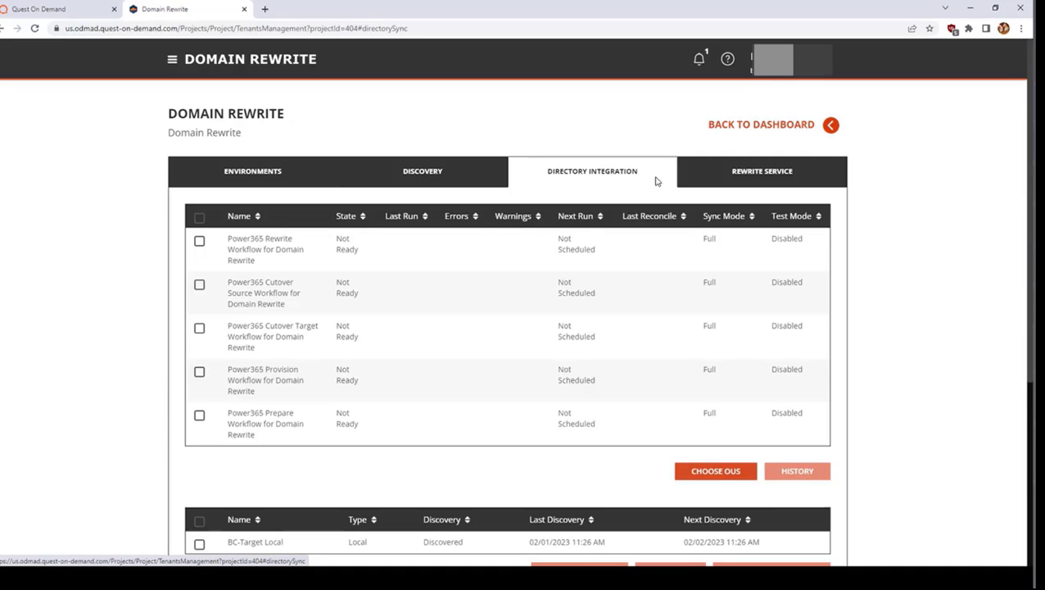
{"action": "scroll", "coordinate": [656, 185], "scroll_direction": "down", "scroll_amount": 2}
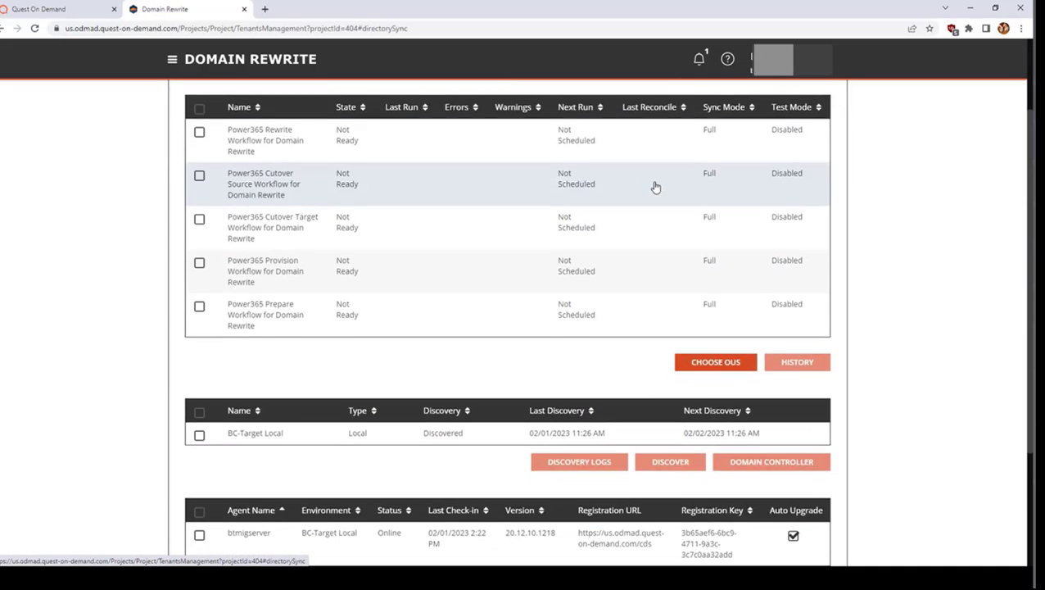
{"action": "scroll", "coordinate": [656, 187], "scroll_direction": "down", "scroll_amount": 2}
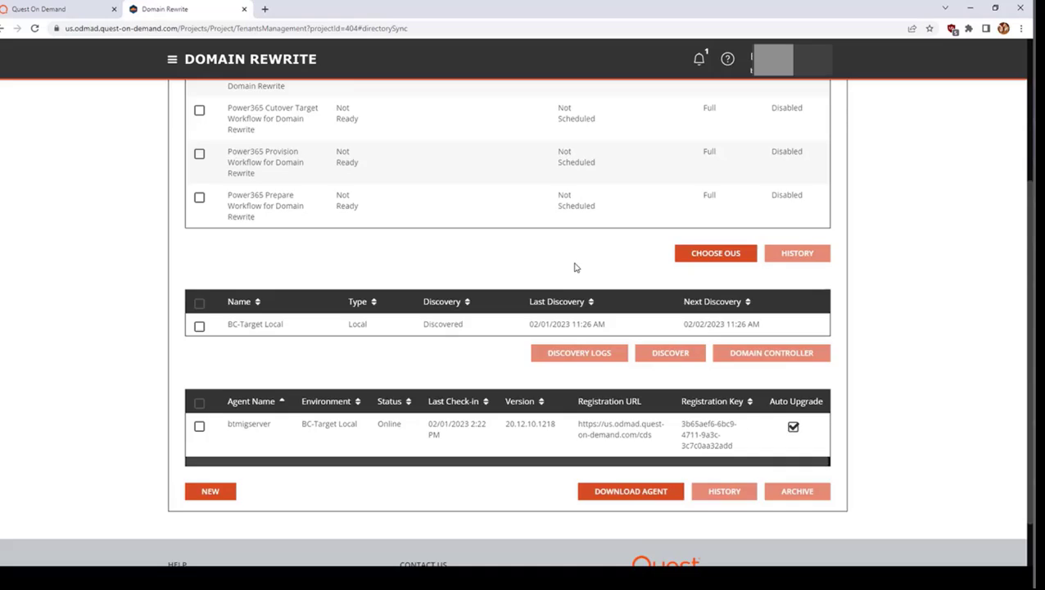
{"action": "scroll", "coordinate": [574, 267], "scroll_direction": "up", "scroll_amount": 4}
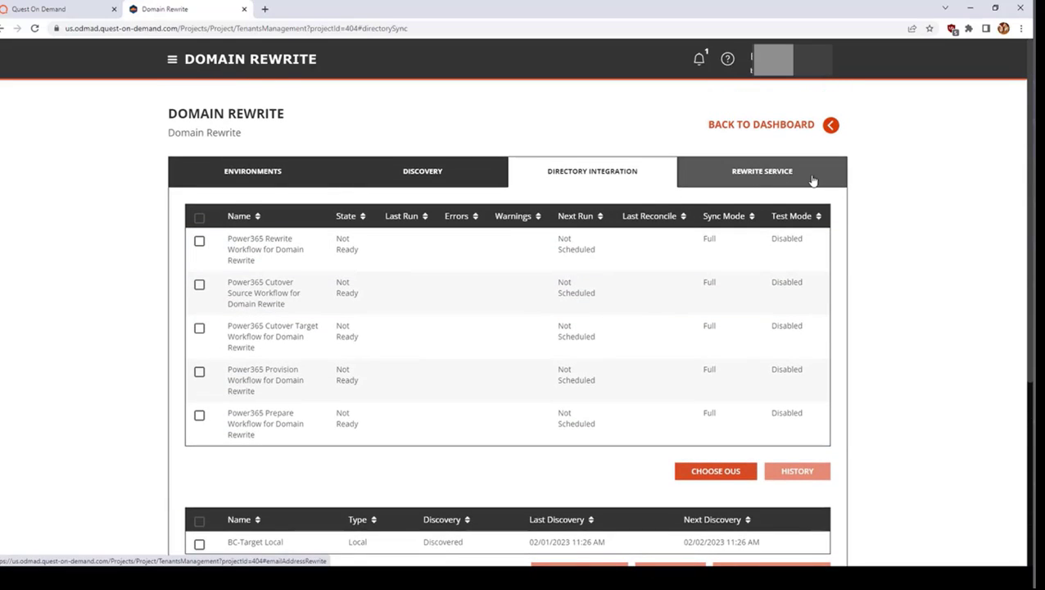
- Show CONTOSO's rewrite service: bc-source.qsftdemo.com domain, certificate expiring 02/01/2024, and rewrite groups
{"action": "left_click", "coordinate": [813, 181]}
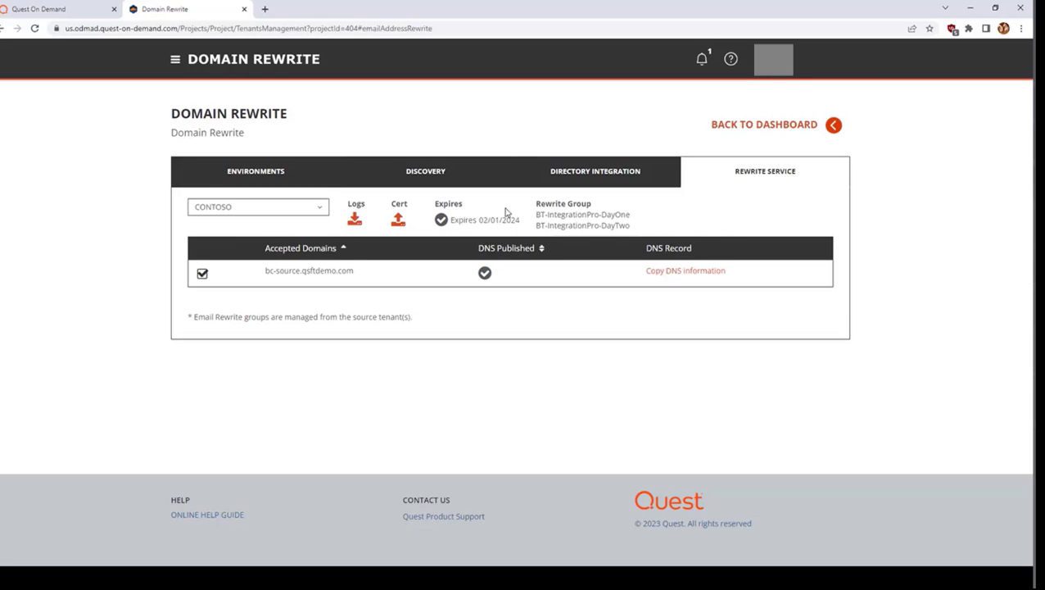
{"action": "left_click", "coordinate": [702, 60]}
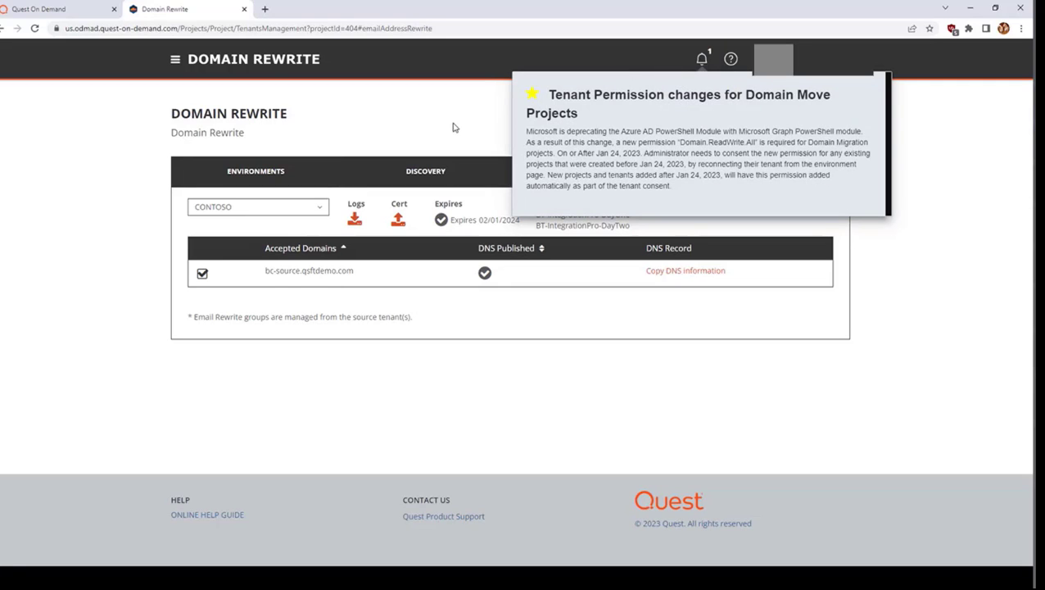
{"action": "left_click", "coordinate": [454, 127]}
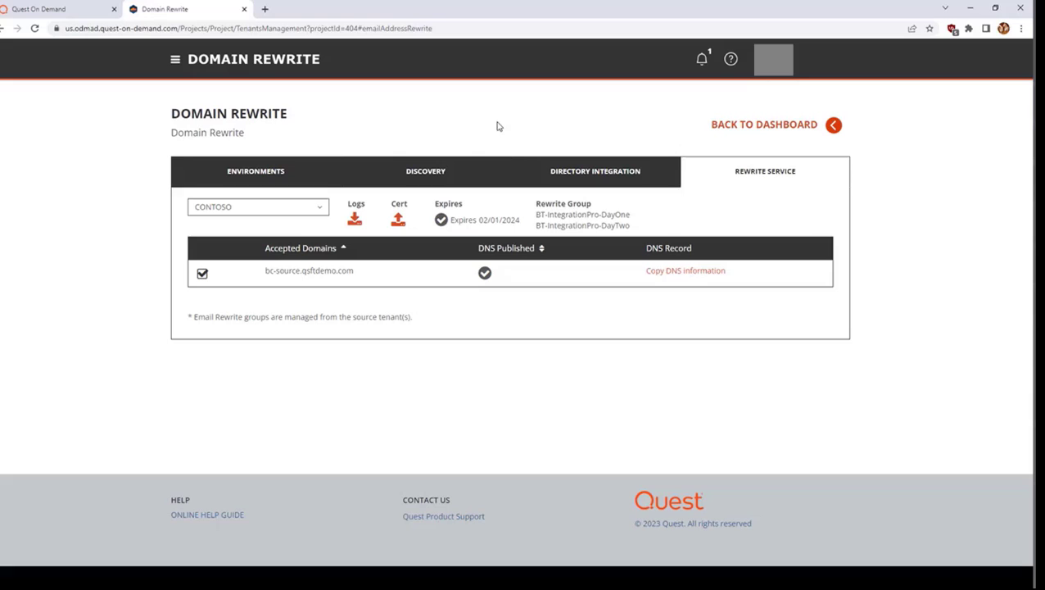
- Download the rewrite service logs and show BC-TARGET's accepted domains
{"action": "left_click", "coordinate": [351, 227]}
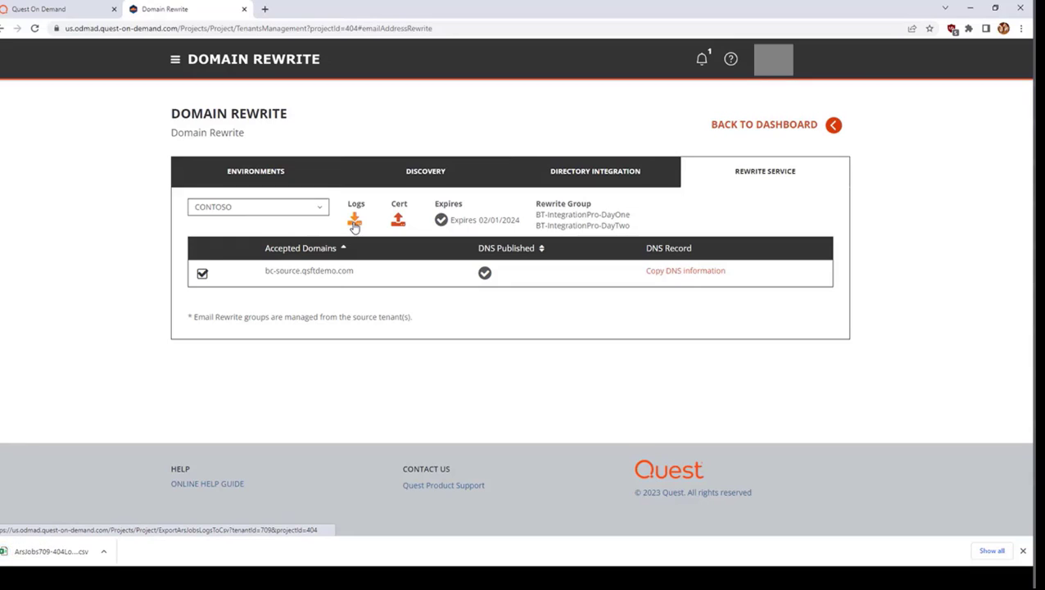
{"action": "left_click", "coordinate": [294, 211]}
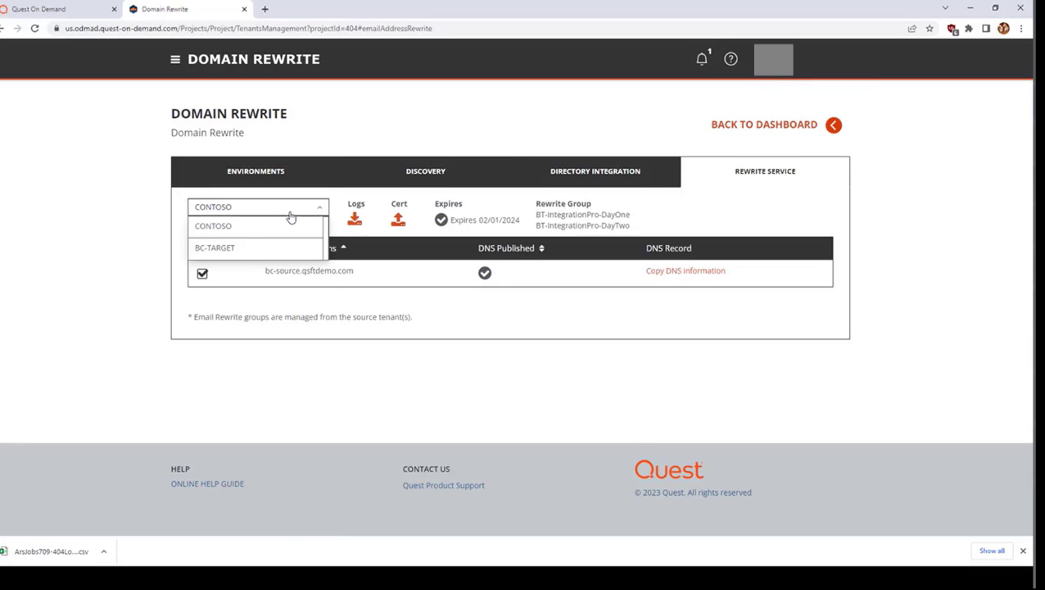
{"action": "left_click", "coordinate": [234, 248]}
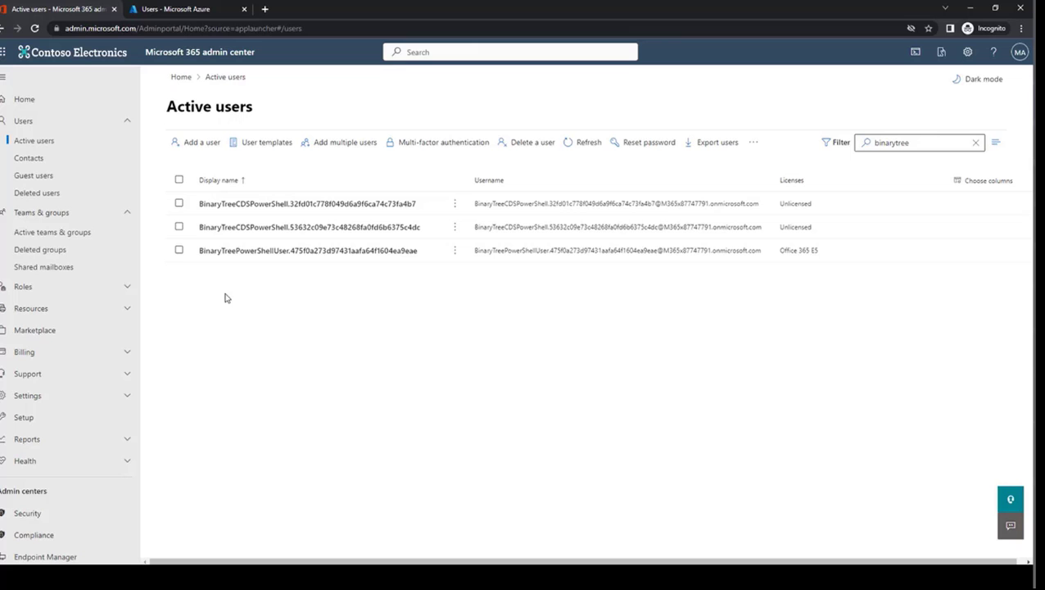
- Open the 2:45:34 PM sign-in's details in Azure and view its conditional access policies
{"action": "left_click", "coordinate": [167, 11]}
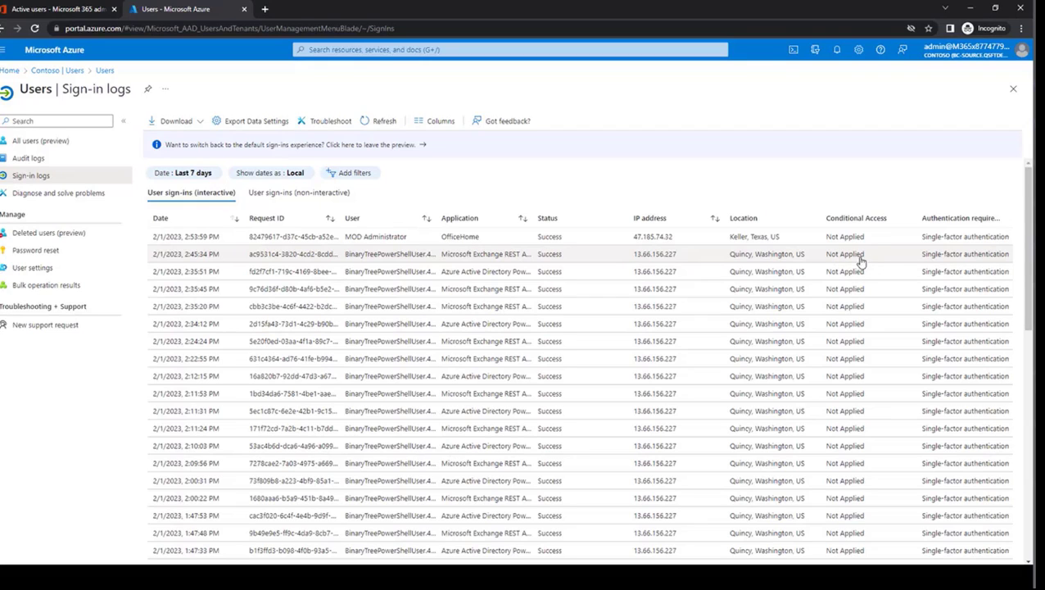
{"action": "left_click", "coordinate": [393, 257]}
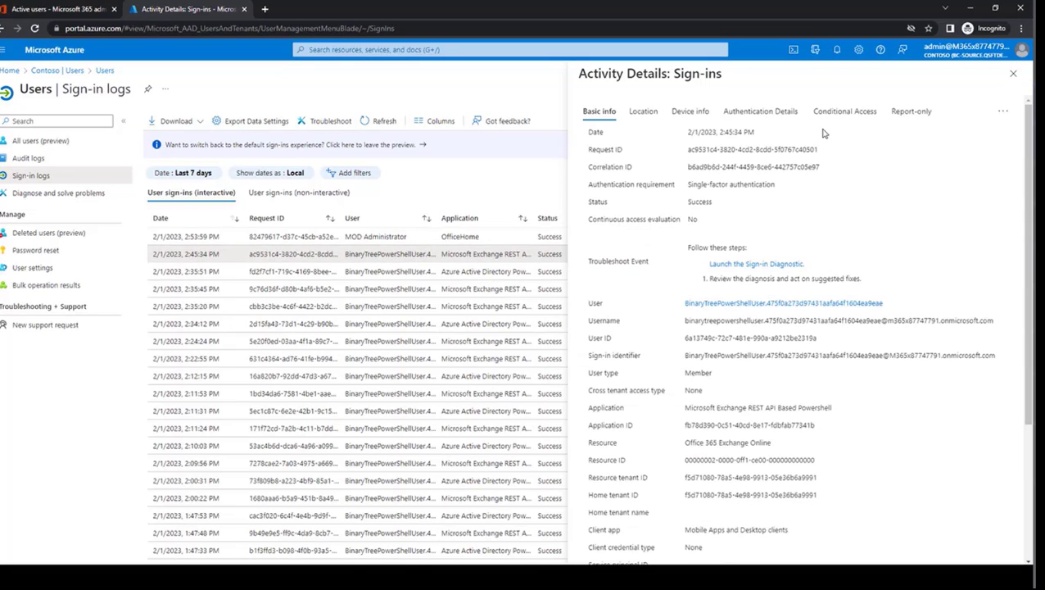
{"action": "left_click", "coordinate": [846, 112]}
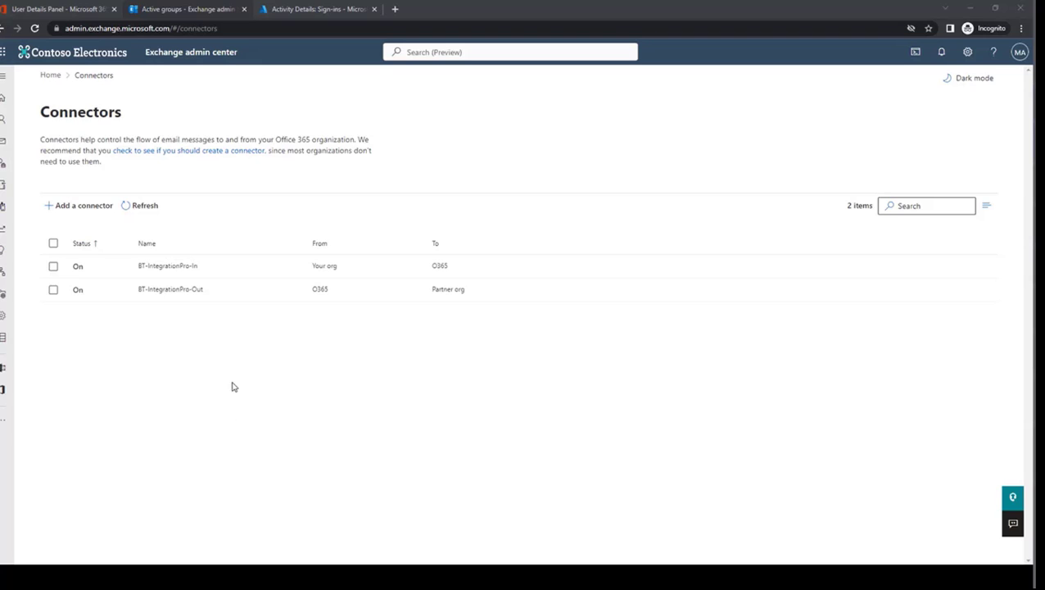
- Open BT-IntegrationPro-Out's details: quest-on-demand.com smart host routing, validation failed
{"action": "left_click", "coordinate": [198, 298]}
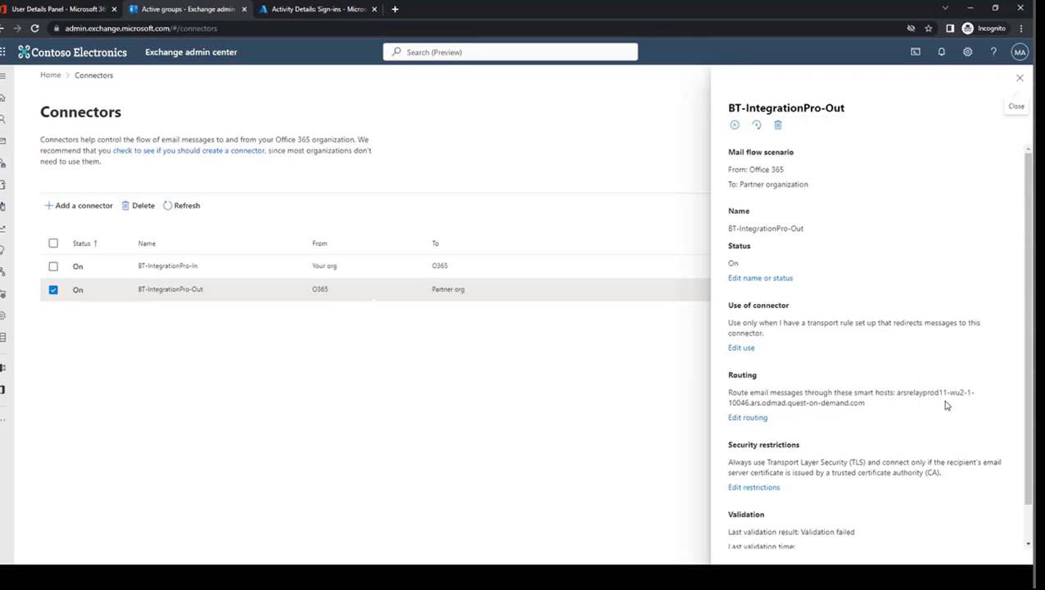
- Open the BT-IntegrationPro-In connector's details flyout
{"action": "left_click", "coordinate": [194, 272]}
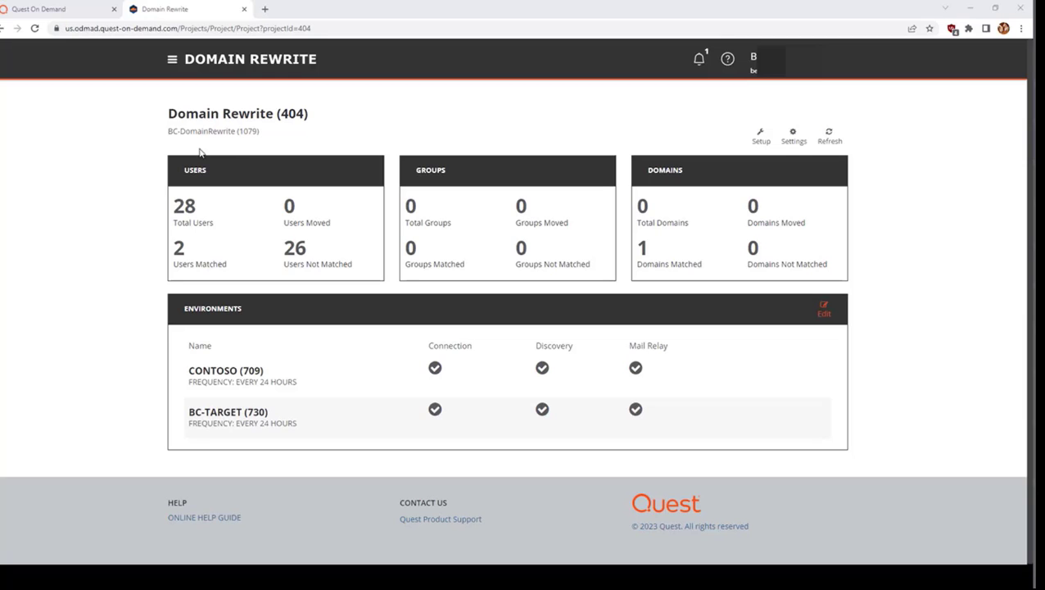
- Open the Project Setup summary of tenants, domains, email rewriting and security settings
{"action": "left_click", "coordinate": [761, 142]}
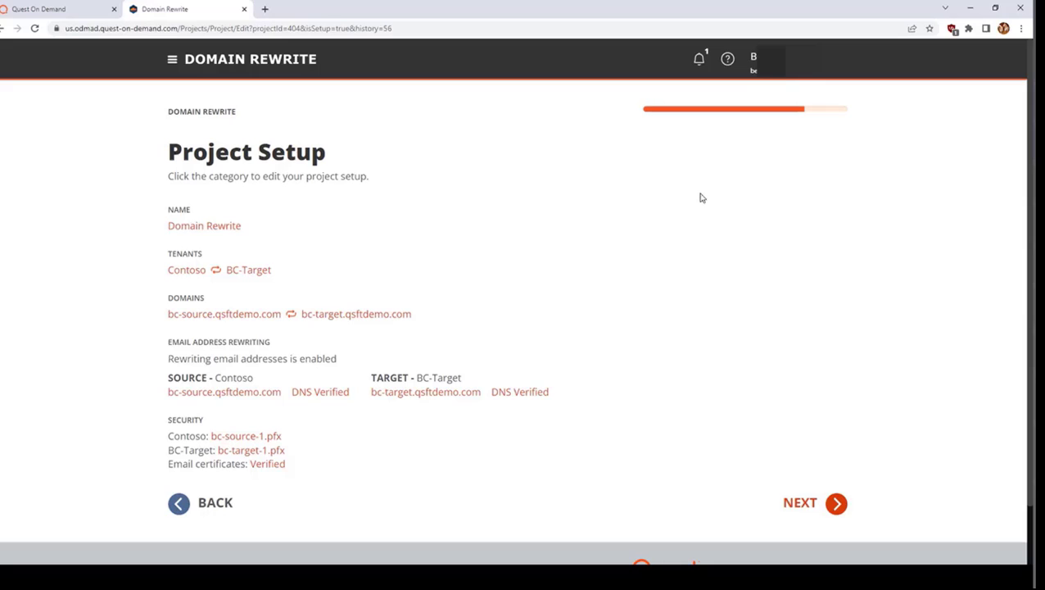
- Open the Email Address Rewriting settings to reach the domain-sharing question page
{"action": "left_click", "coordinate": [231, 347]}
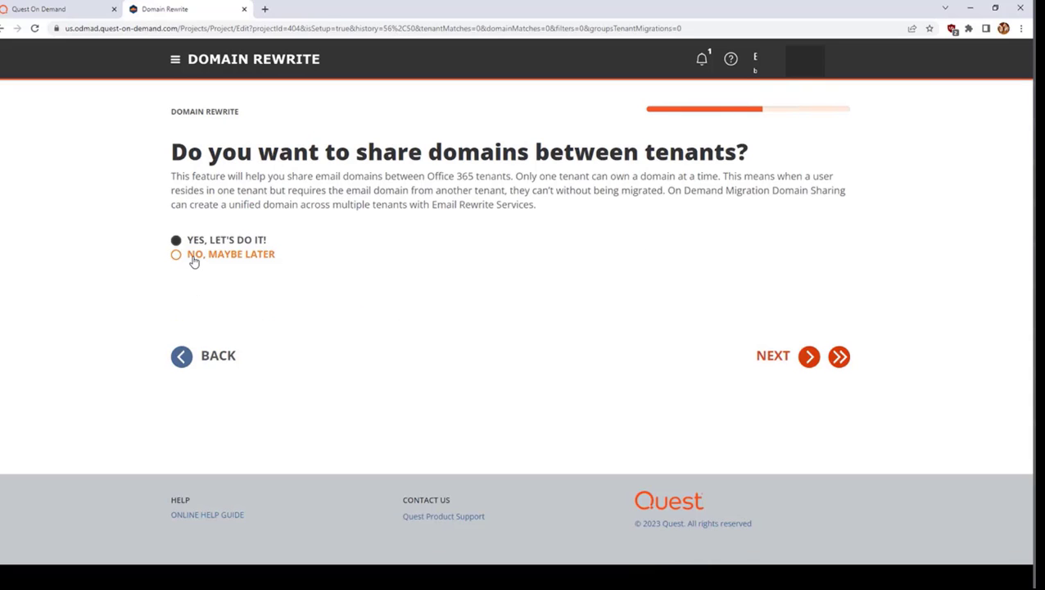